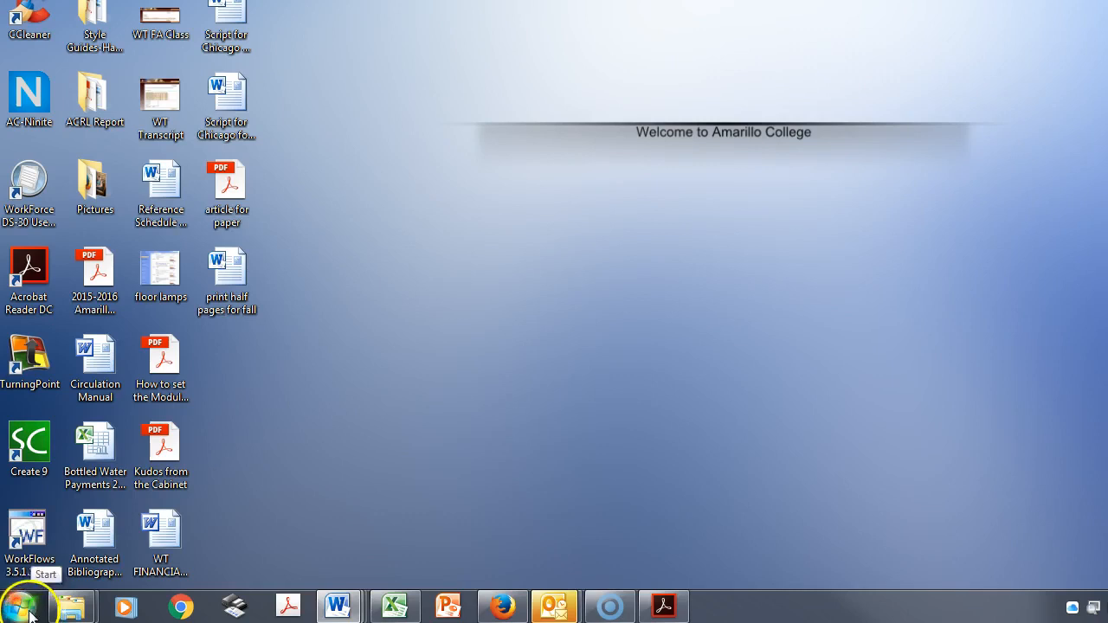
- Launch Microsoft Word 2010 from the installed Microsoft Office programs
{"action": "left_click", "coordinate": [21, 608]}
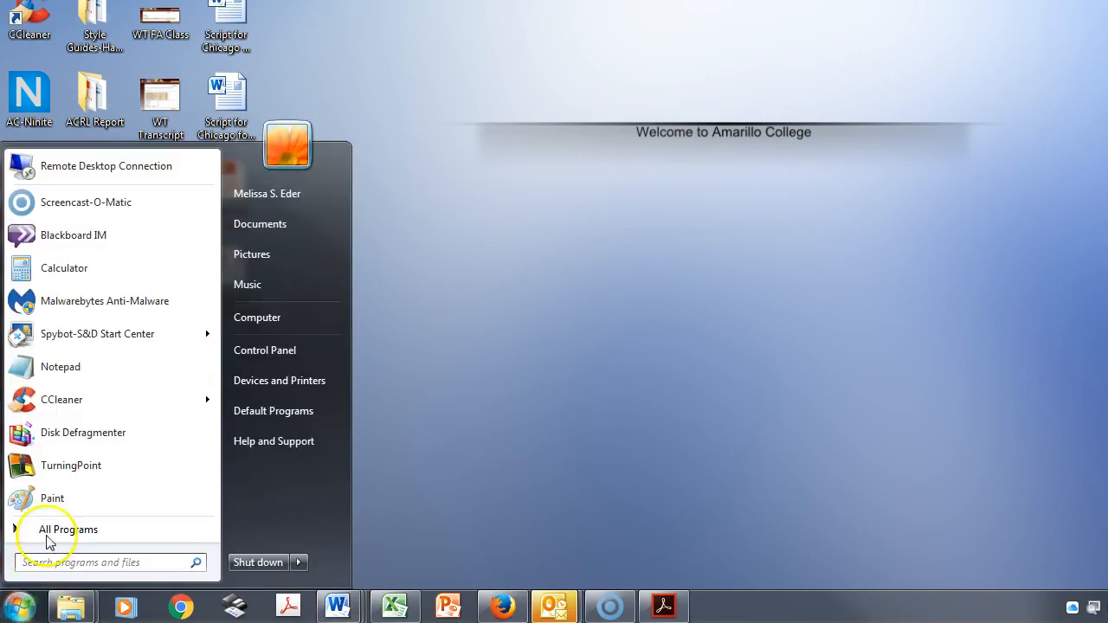
{"action": "left_click", "coordinate": [44, 529]}
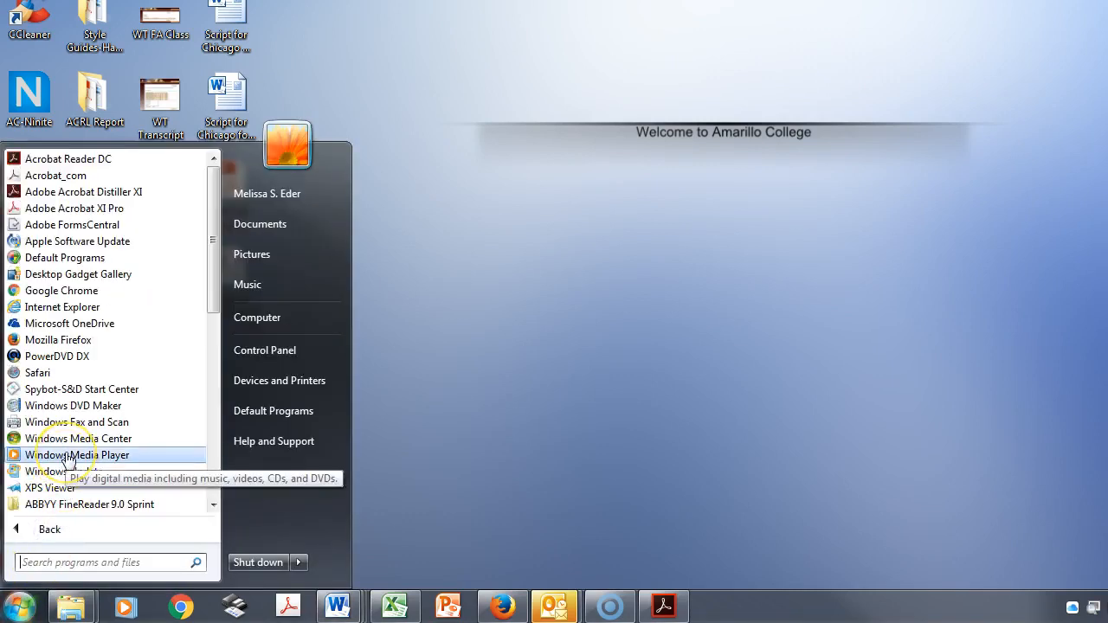
{"action": "scroll", "coordinate": [70, 456], "scroll_direction": "down", "scroll_amount": 8}
{"action": "left_click", "coordinate": [124, 323]}
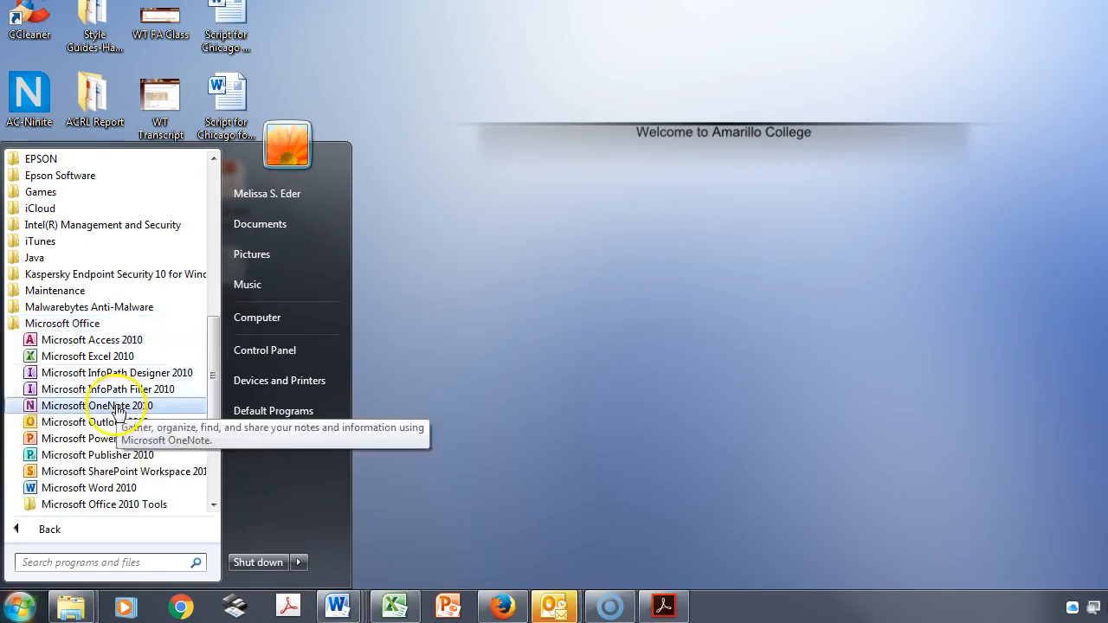
{"action": "left_click", "coordinate": [122, 488]}
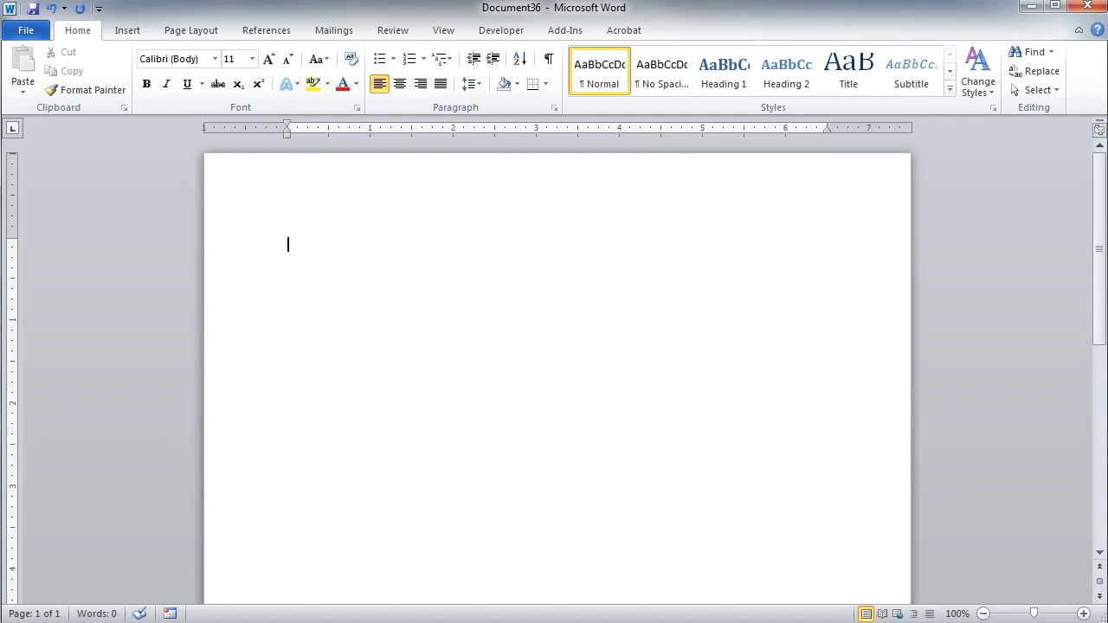
- Set the blank document's font to Times New Roman at size 12
{"action": "left_click", "coordinate": [215, 59]}
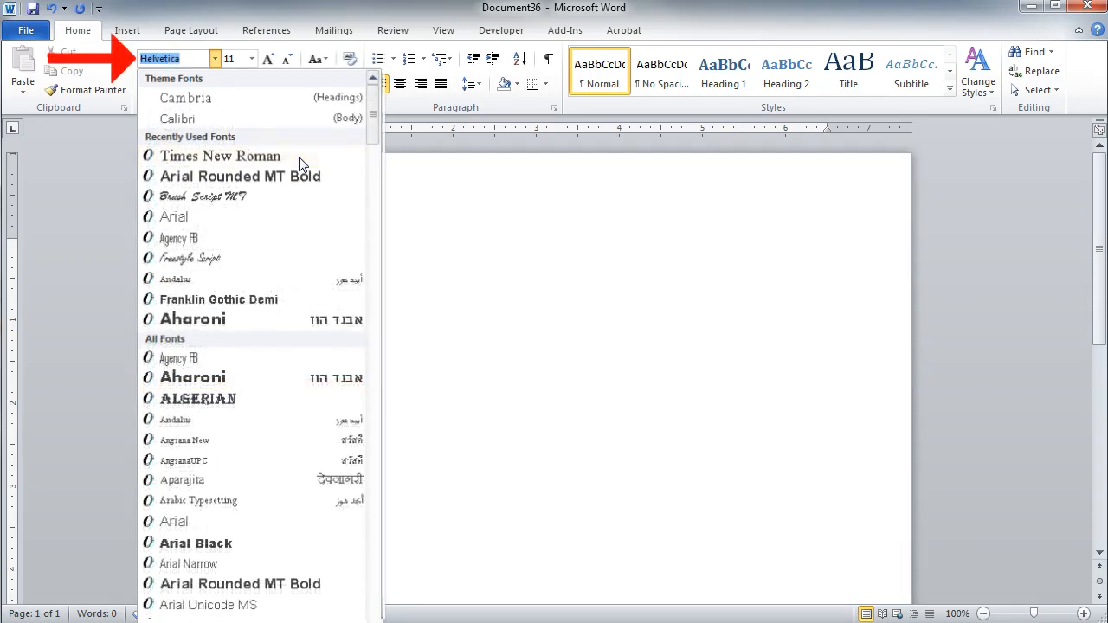
{"action": "left_click", "coordinate": [297, 159]}
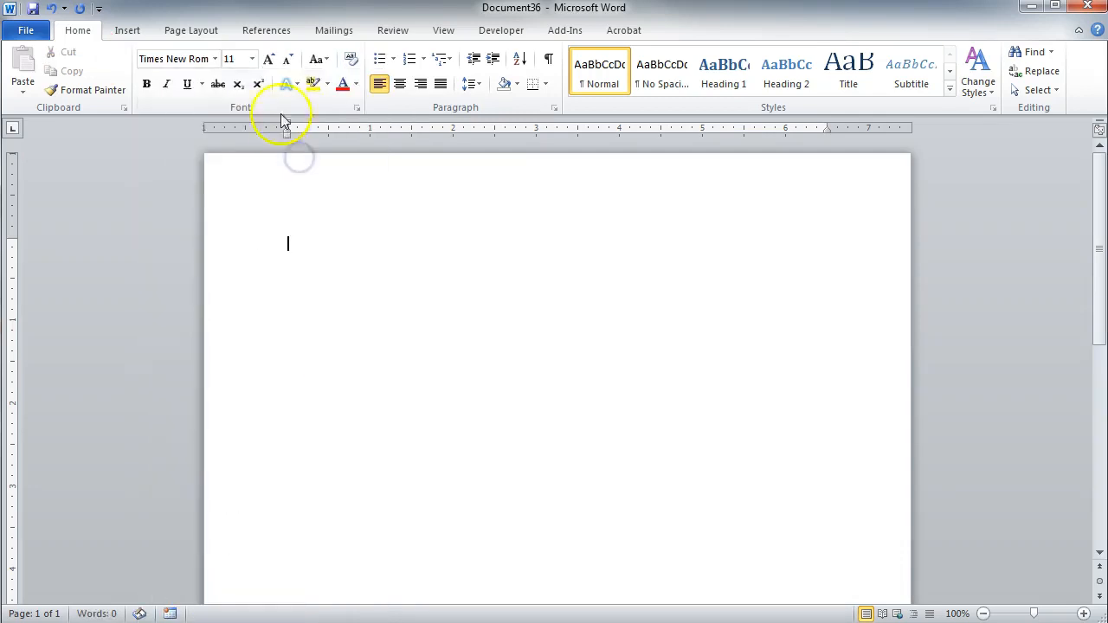
{"action": "left_click", "coordinate": [252, 58]}
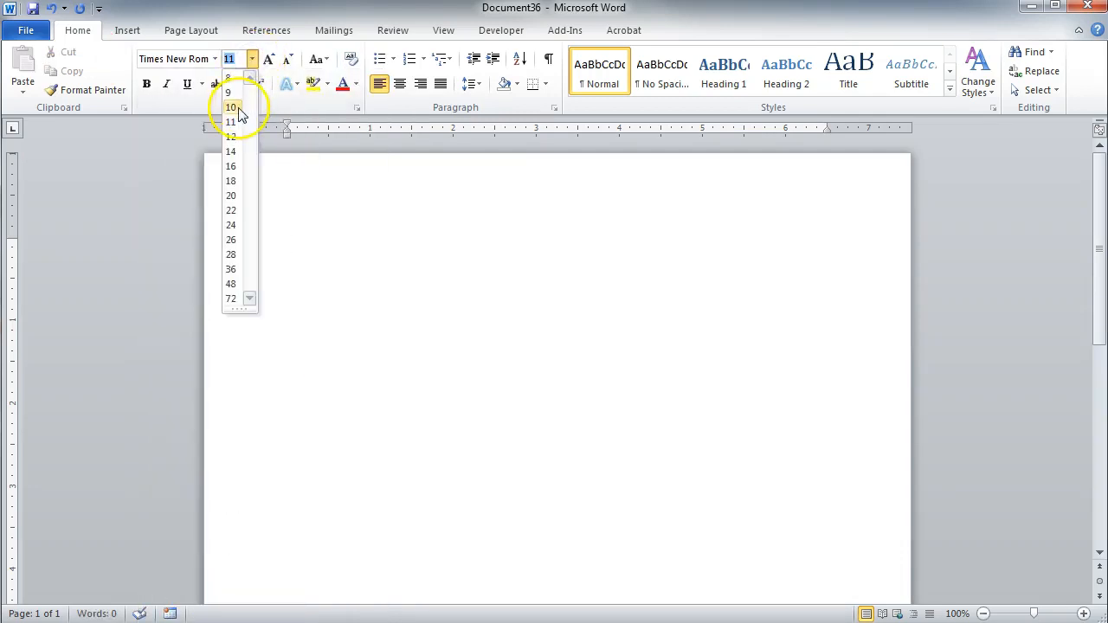
{"action": "left_click", "coordinate": [240, 139]}
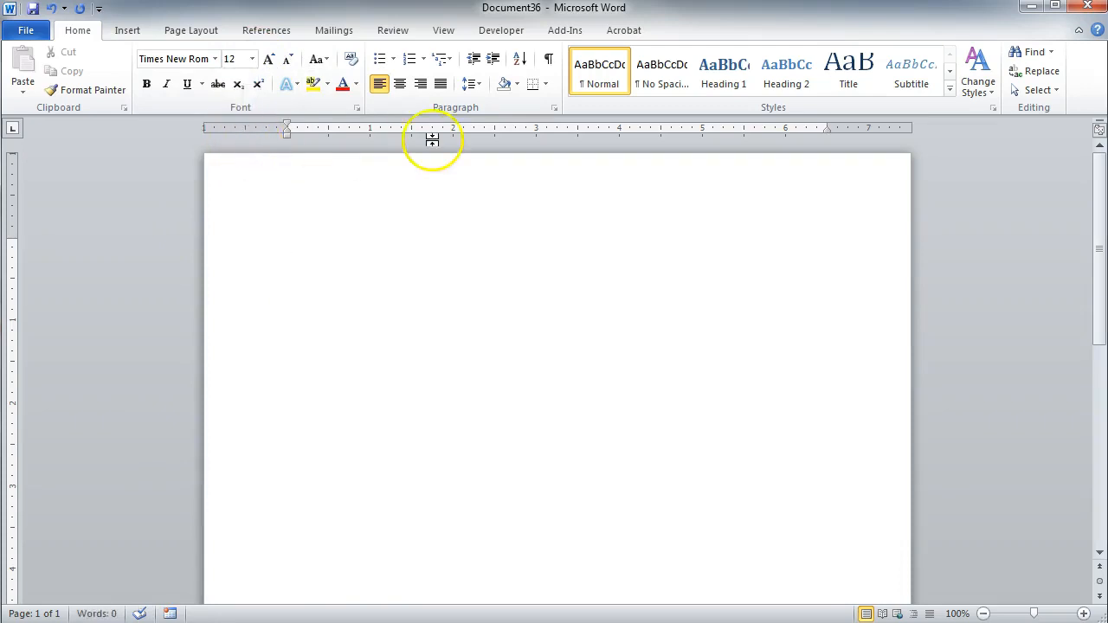
- Set the document's line spacing to 2.0
{"action": "left_click", "coordinate": [475, 84]}
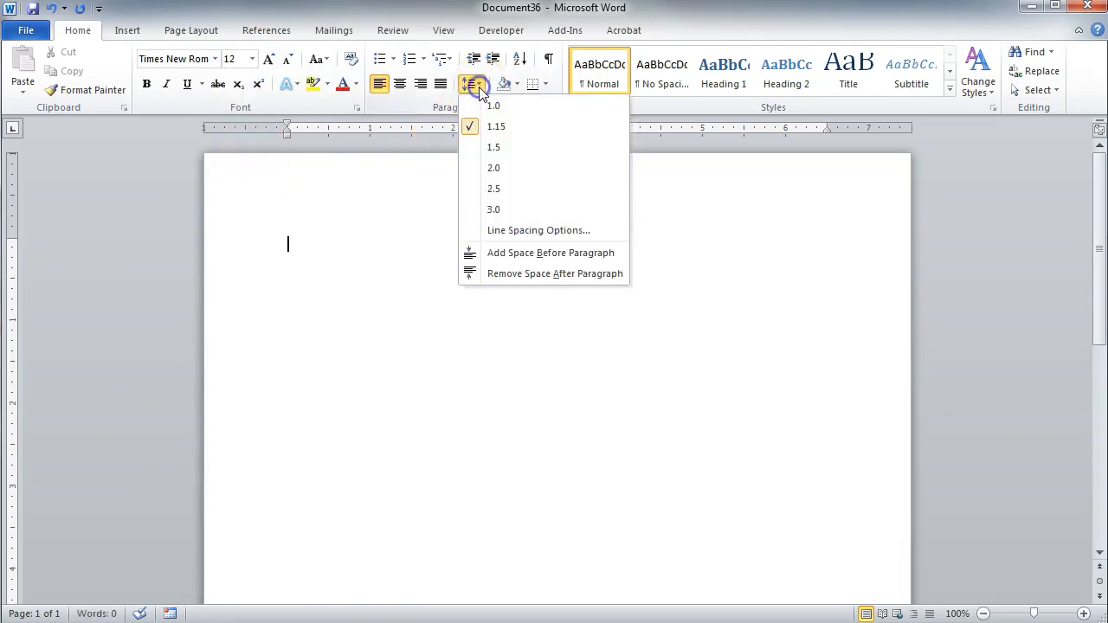
{"action": "left_click", "coordinate": [497, 168]}
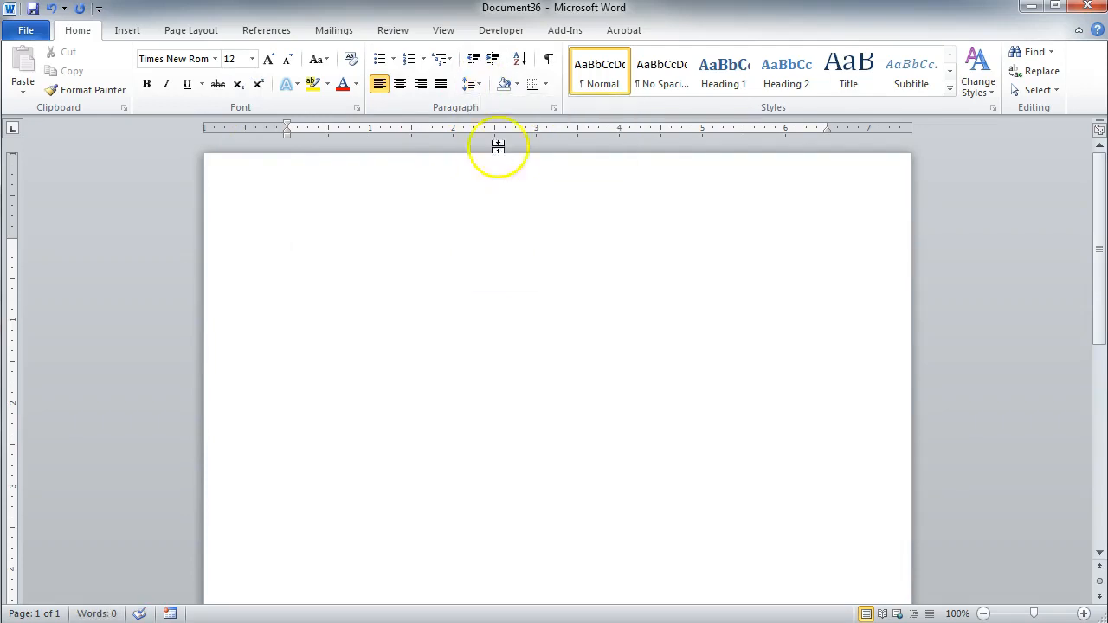
{"action": "left_click", "coordinate": [479, 85]}
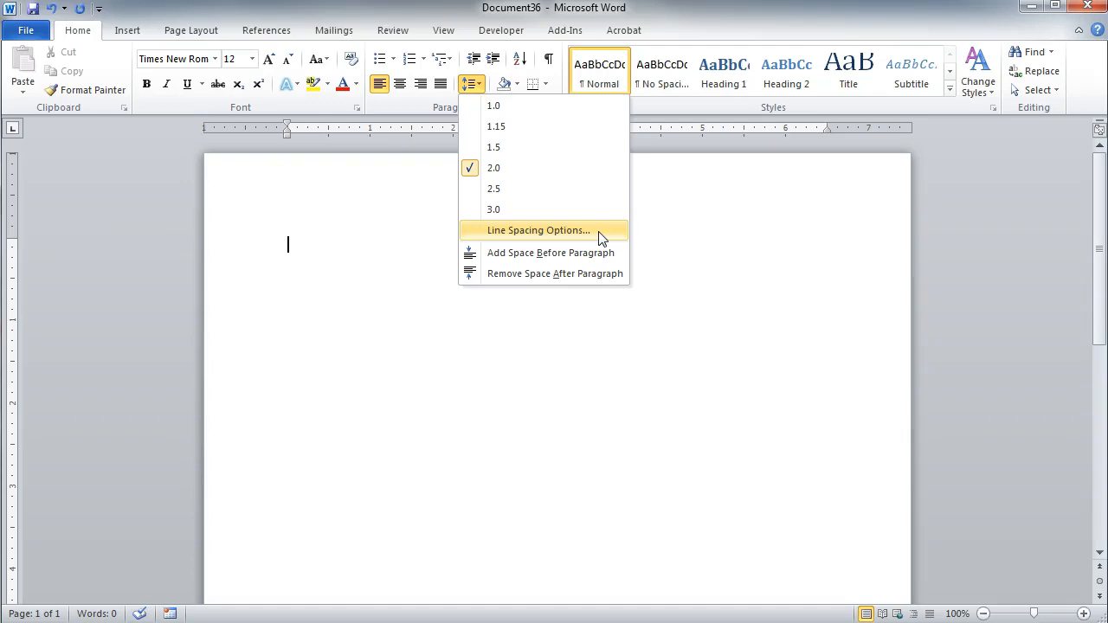
{"action": "left_click", "coordinate": [550, 121]}
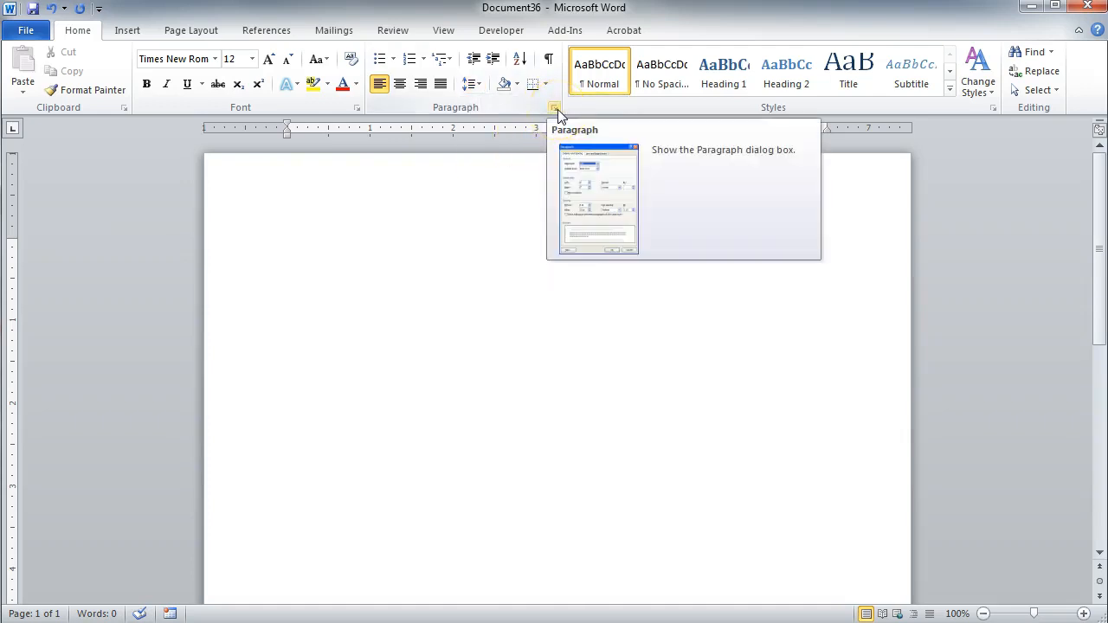
- Set the paragraph spacing after to 0 pt in the Paragraph settings
{"action": "left_click", "coordinate": [558, 110]}
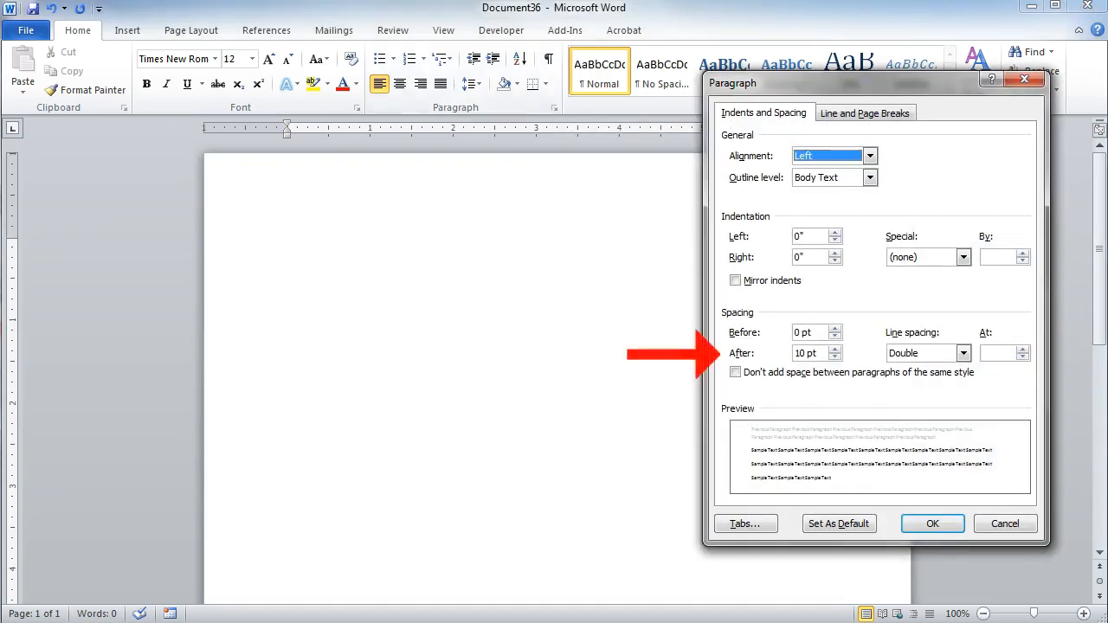
{"action": "left_click", "coordinate": [798, 353]}
{"action": "key", "text": "BackSpace"}
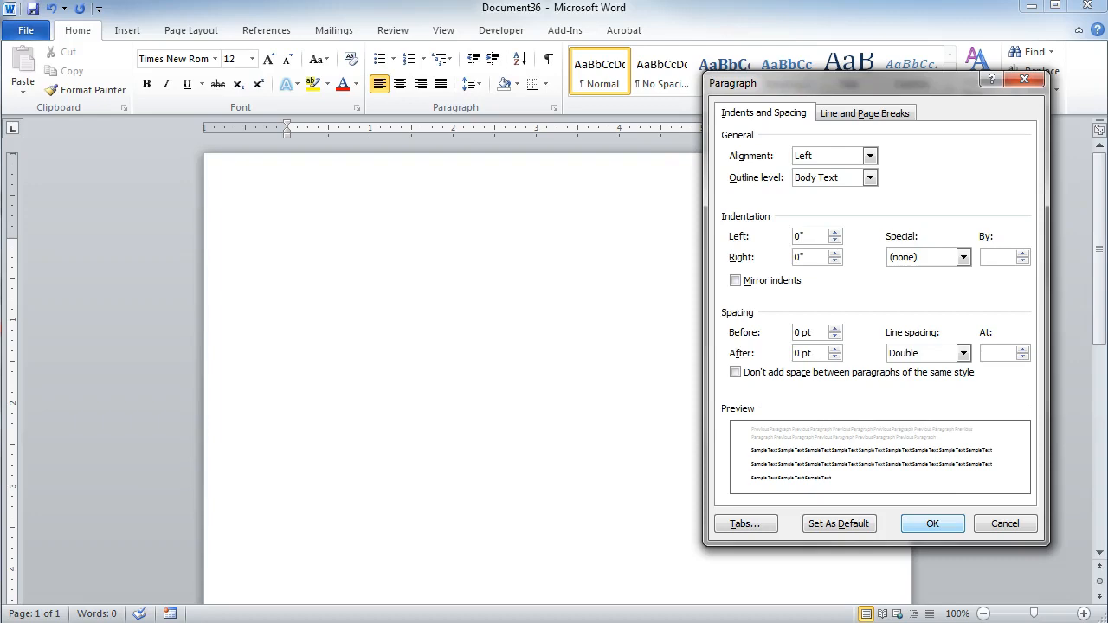
{"action": "left_click", "coordinate": [941, 526]}
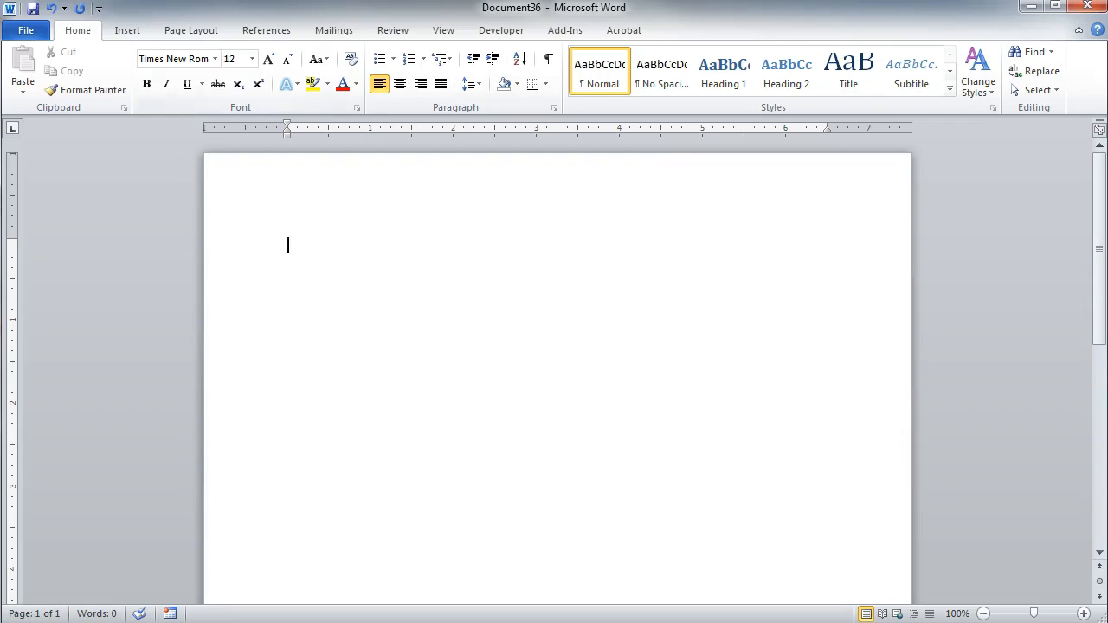
- Apply a preset page margin setting to the document
{"action": "left_click", "coordinate": [218, 32]}
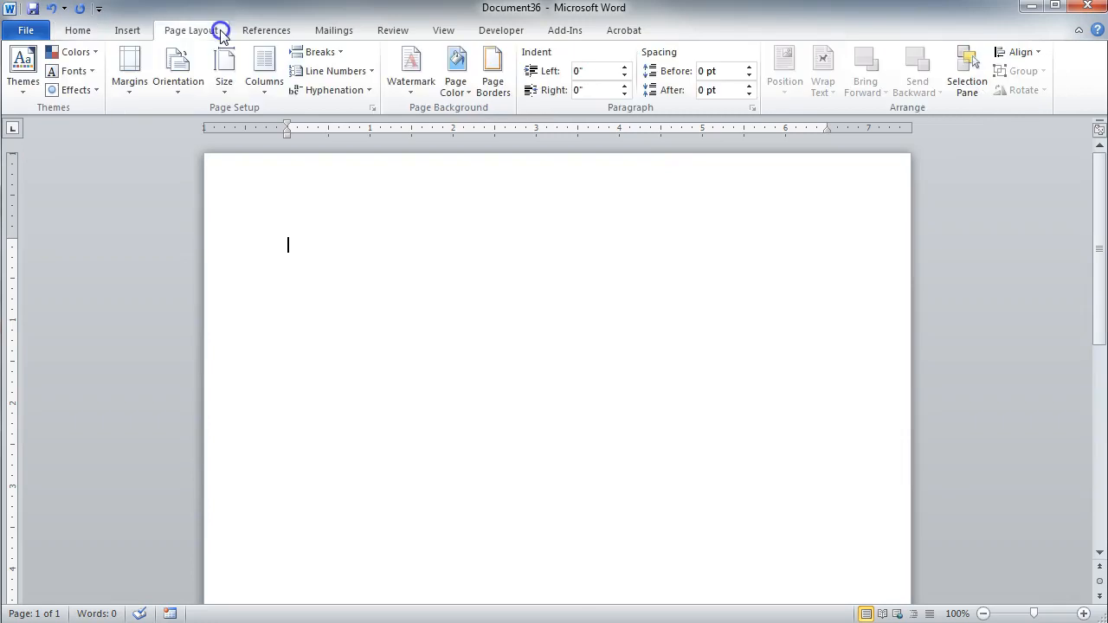
{"action": "left_click", "coordinate": [131, 83]}
{"action": "left_click", "coordinate": [243, 185]}
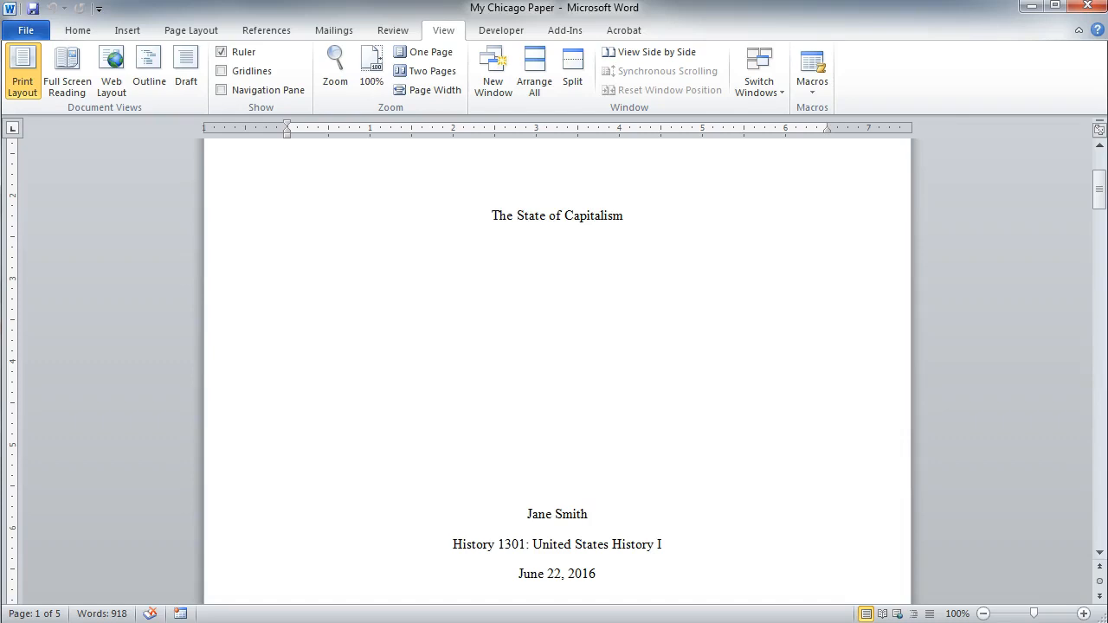
- Open the header of the paper's first full page and insert a top-of-page number in the Plain Number 3 style
{"action": "scroll", "coordinate": [554, 372], "scroll_direction": "down", "scroll_amount": 10}
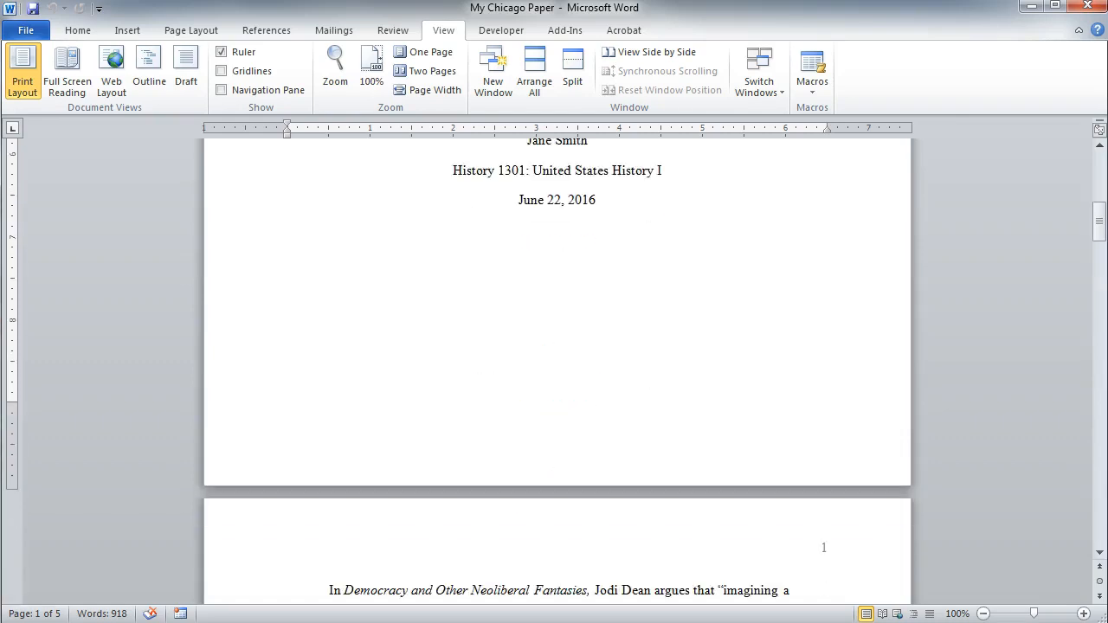
{"action": "scroll", "coordinate": [555, 373], "scroll_direction": "down", "scroll_amount": 5}
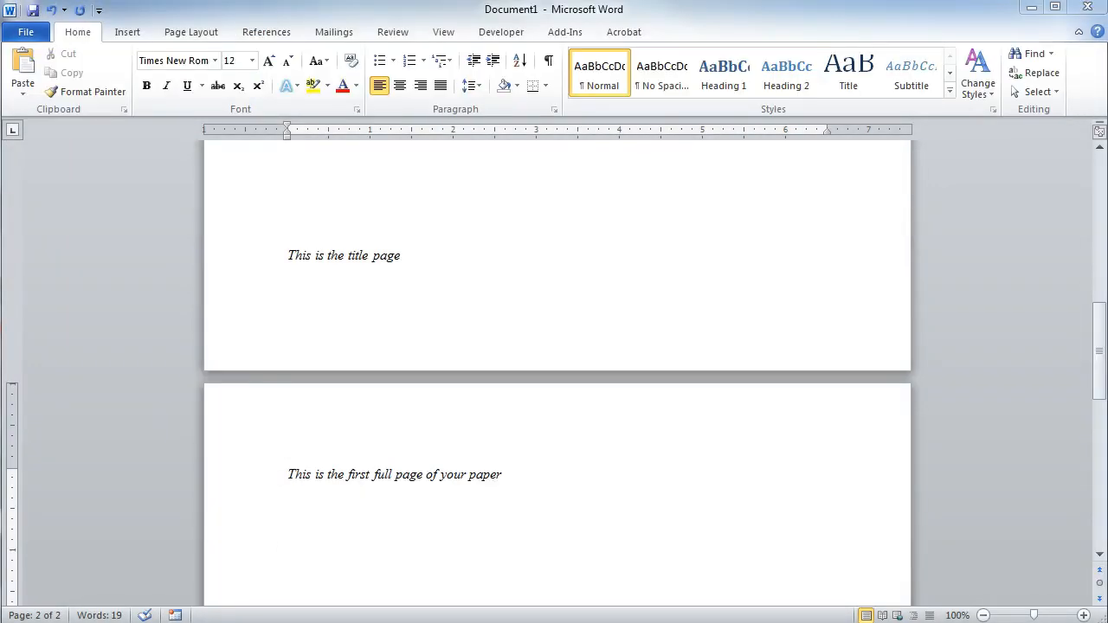
{"action": "left_click", "coordinate": [273, 417]}
{"action": "double_click", "coordinate": [272, 421]}
{"action": "left_click", "coordinate": [102, 74]}
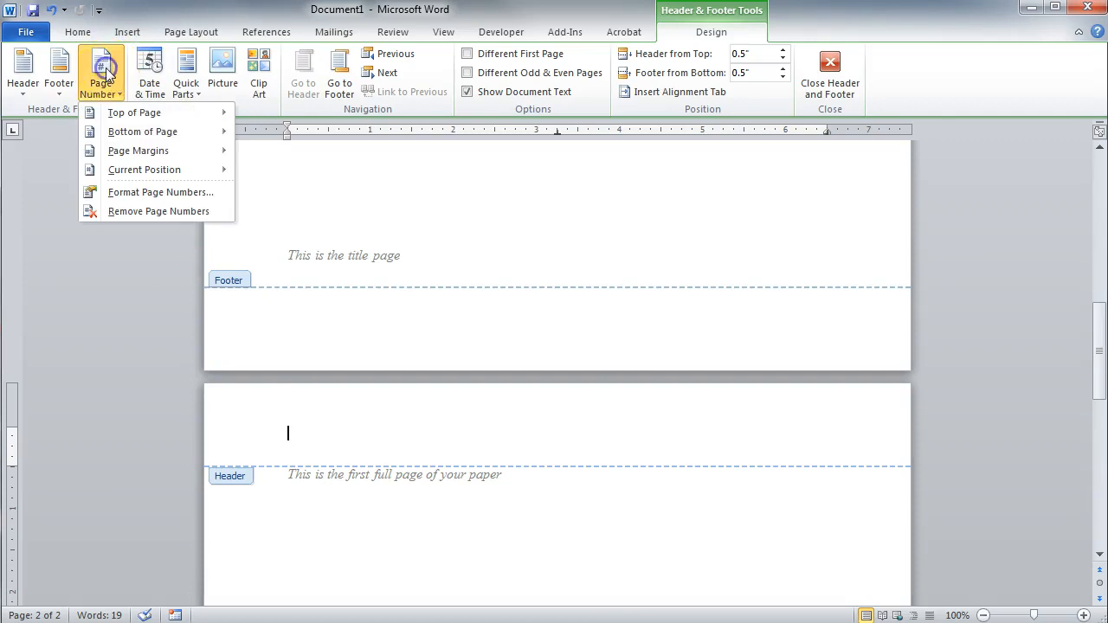
{"action": "mouse_move", "coordinate": [176, 113]}
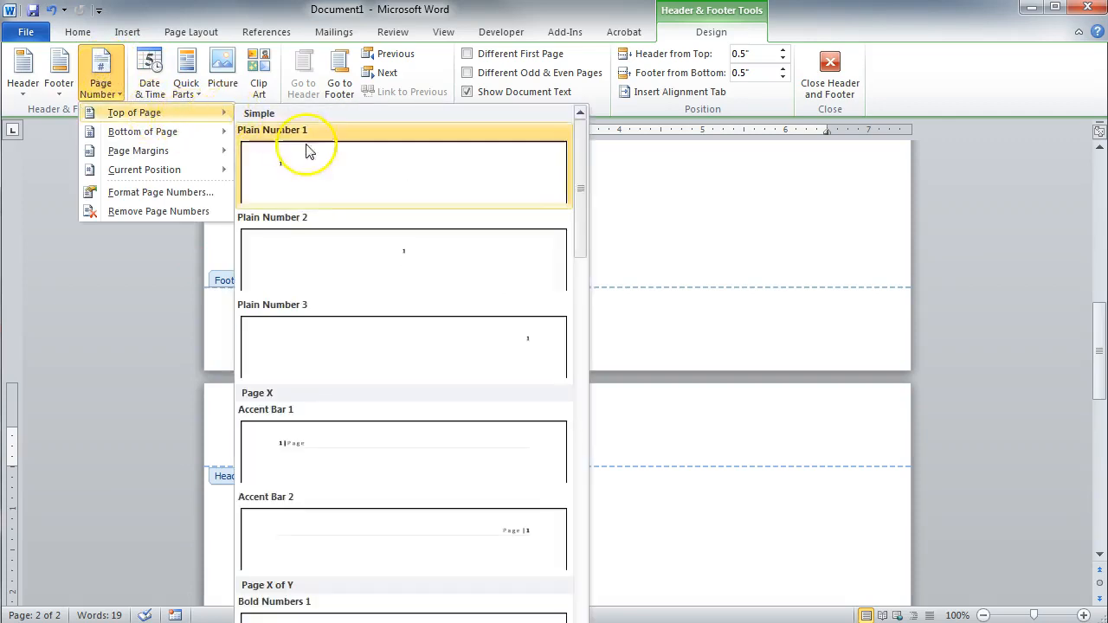
{"action": "left_click", "coordinate": [345, 340]}
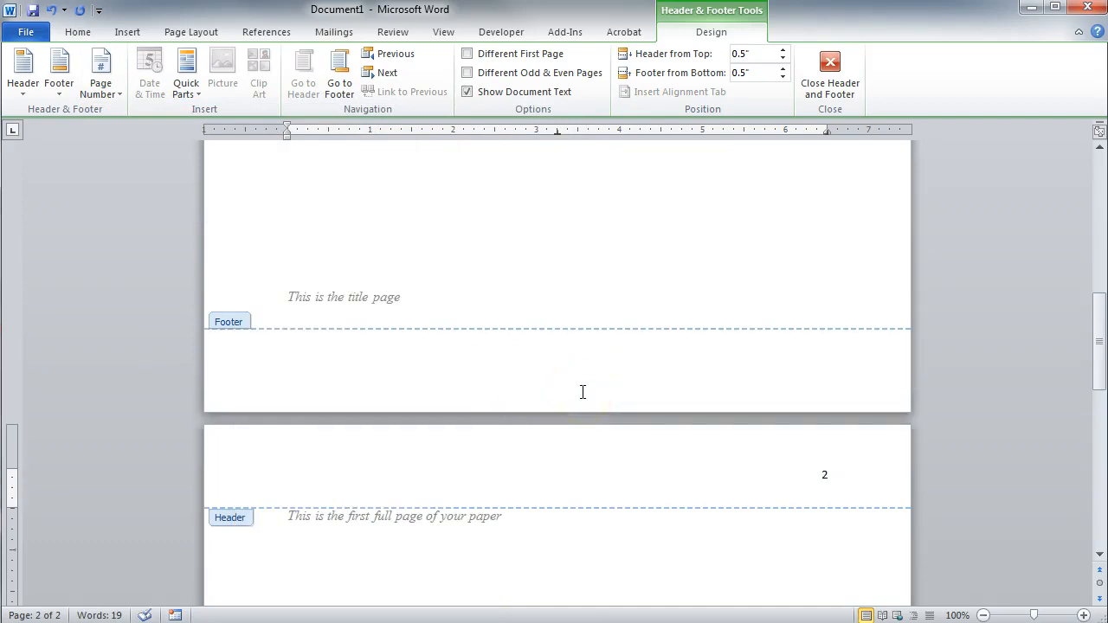
- Turn on Different First Page for the header so the title page carries no page number
{"action": "scroll", "coordinate": [583, 392], "scroll_direction": "up", "scroll_amount": 15}
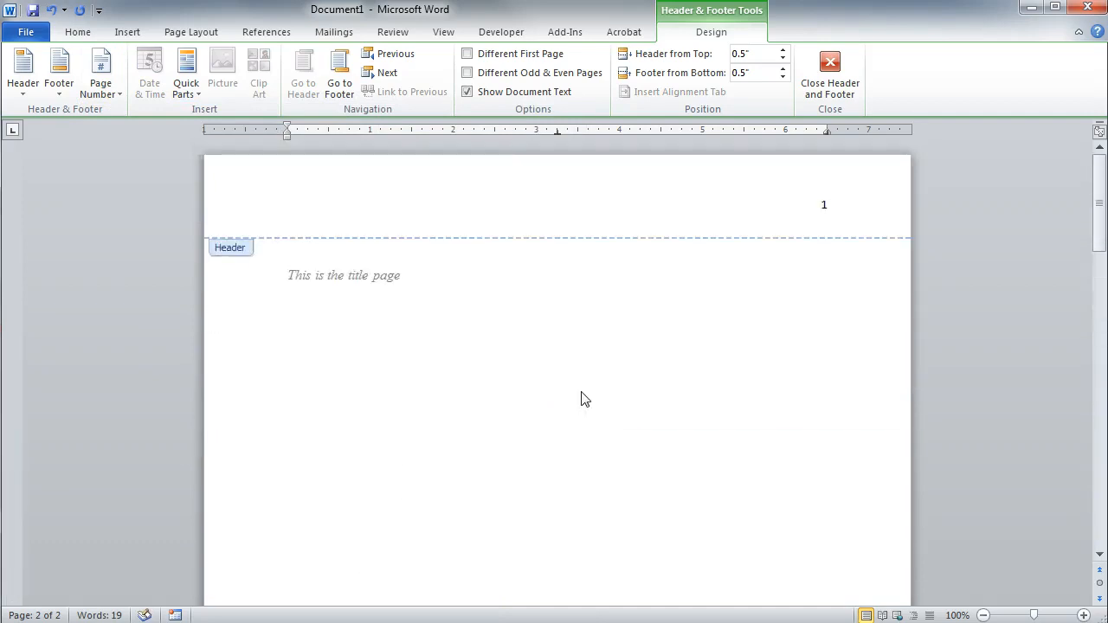
{"action": "scroll", "coordinate": [582, 396], "scroll_direction": "down", "scroll_amount": 15}
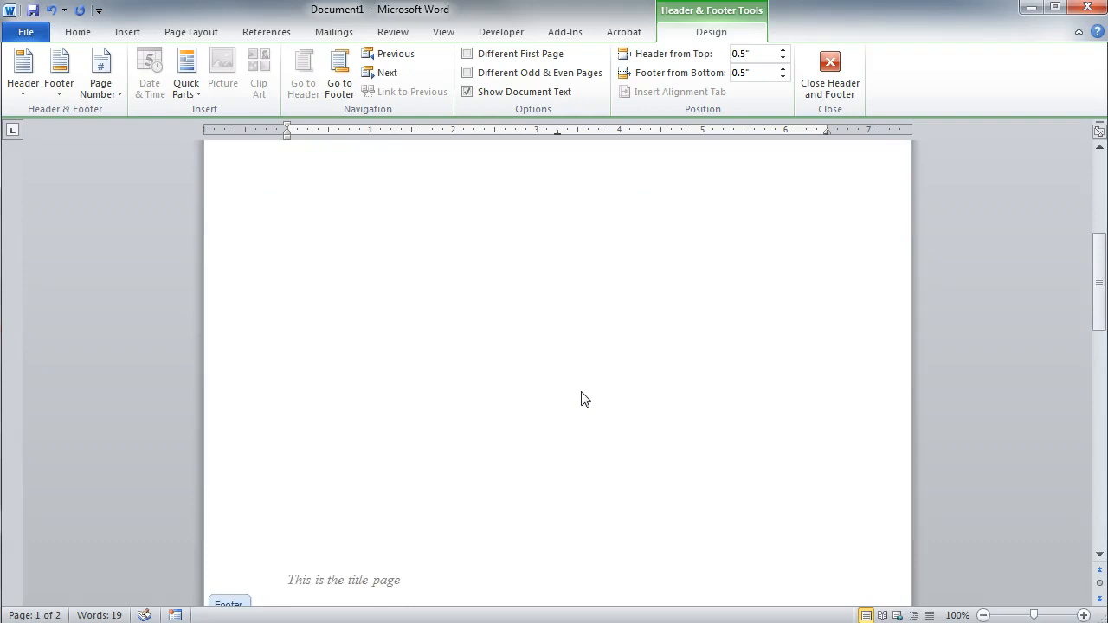
{"action": "scroll", "coordinate": [583, 393], "scroll_direction": "down", "scroll_amount": 2}
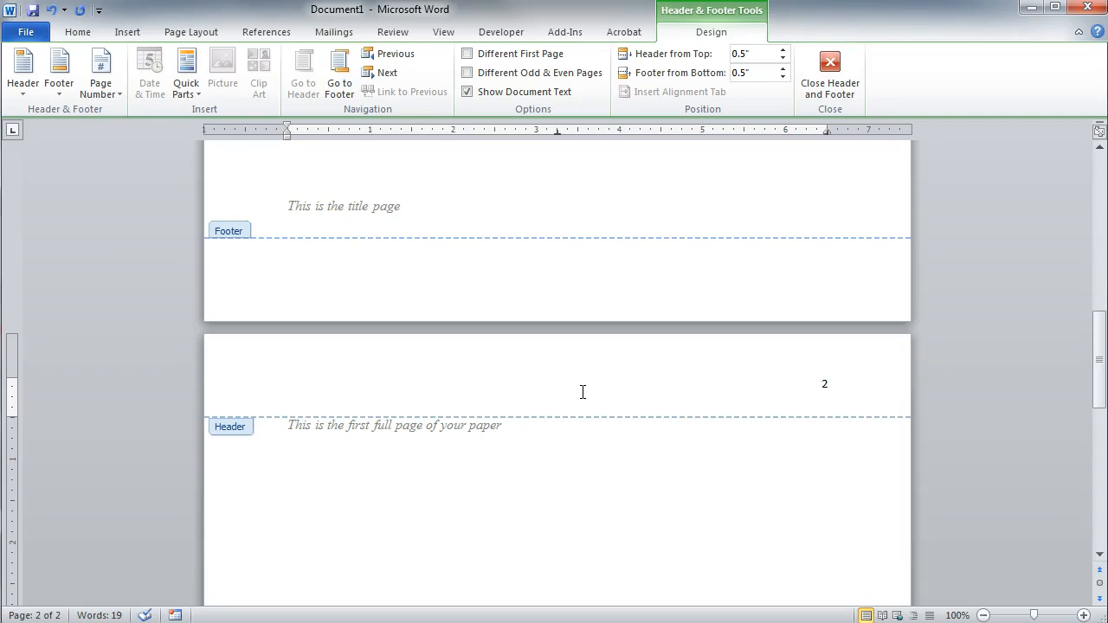
{"action": "left_click", "coordinate": [467, 55]}
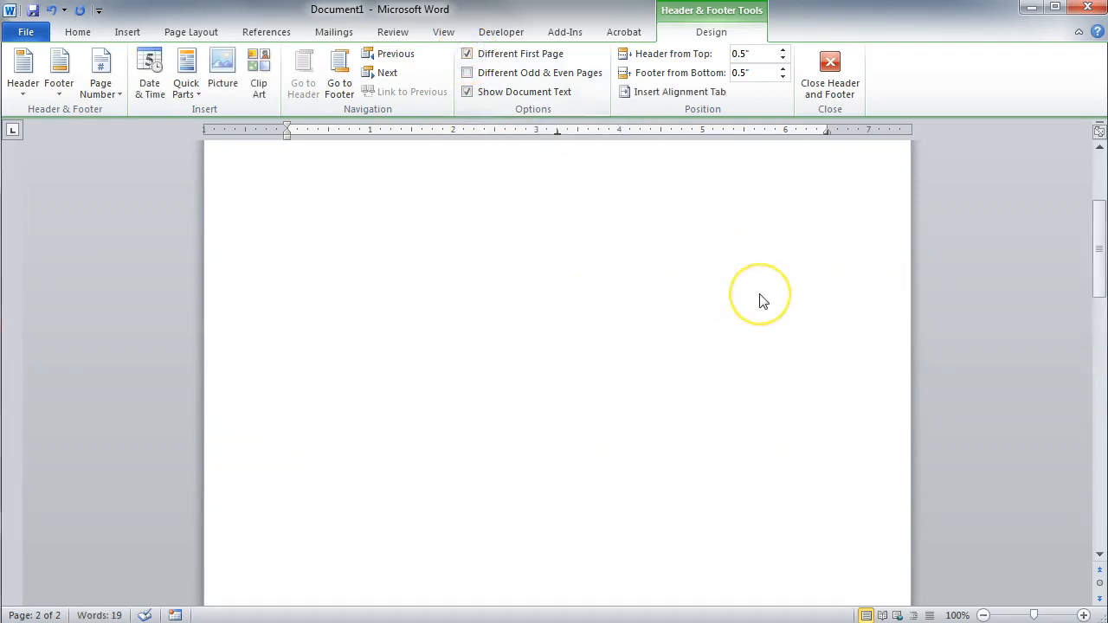
- Set the page number format to start numbering at 0
{"action": "scroll", "coordinate": [760, 297], "scroll_direction": "down", "scroll_amount": 15}
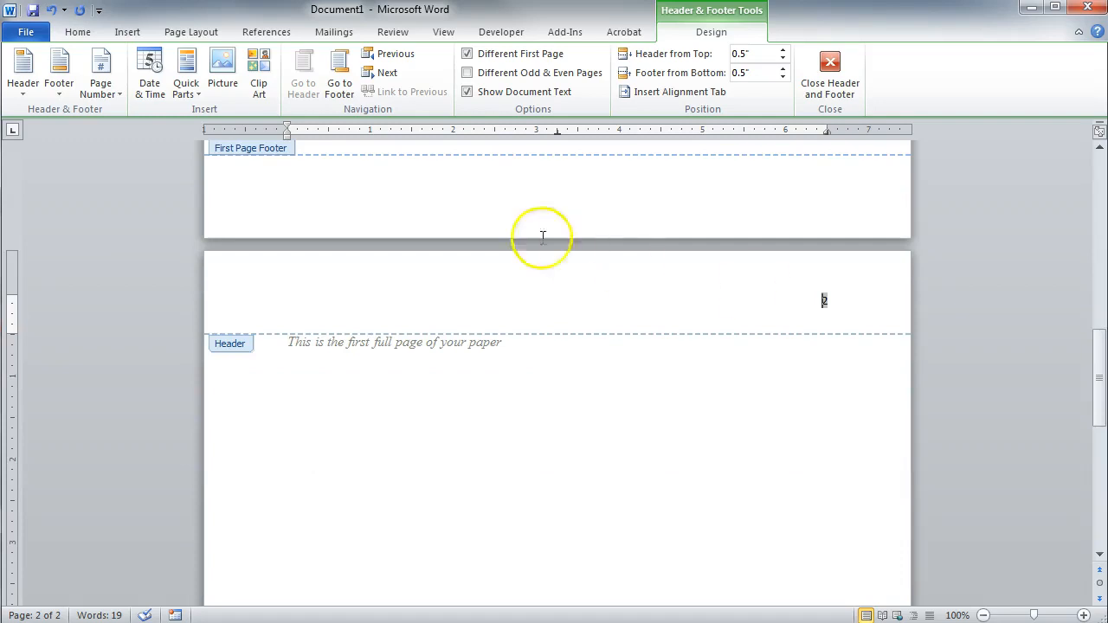
{"action": "left_click", "coordinate": [118, 79]}
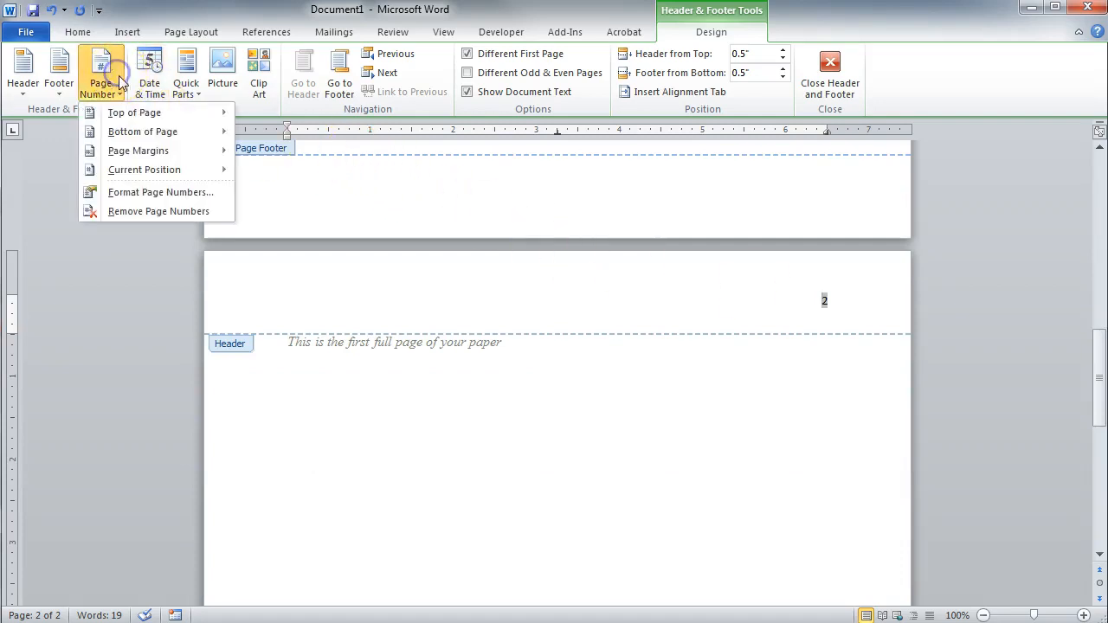
{"action": "left_click", "coordinate": [217, 195]}
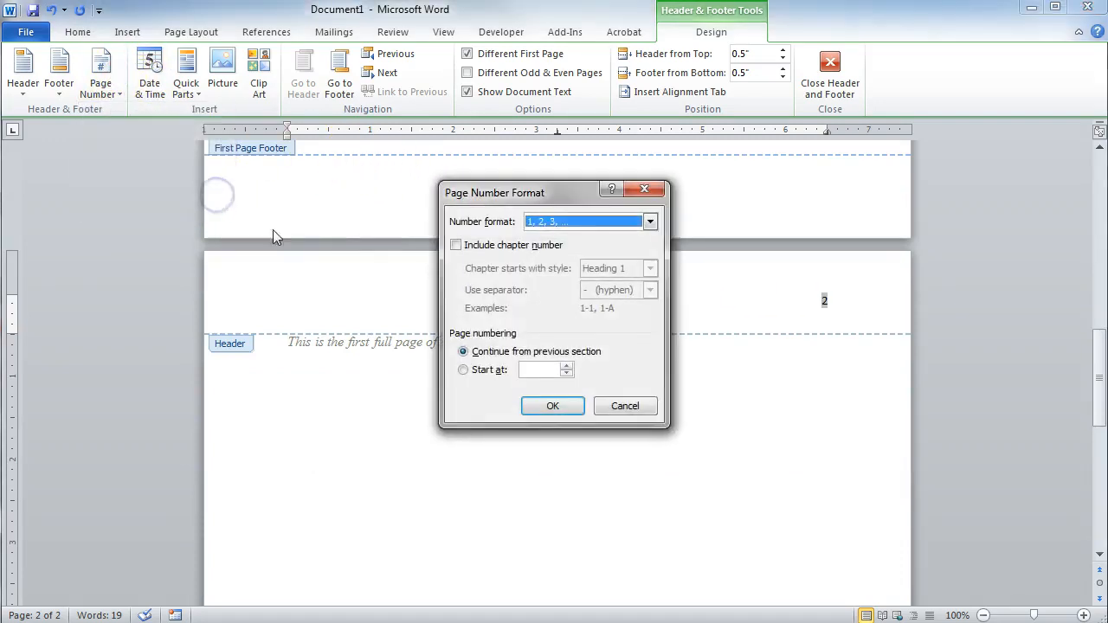
{"action": "left_click", "coordinate": [569, 372]}
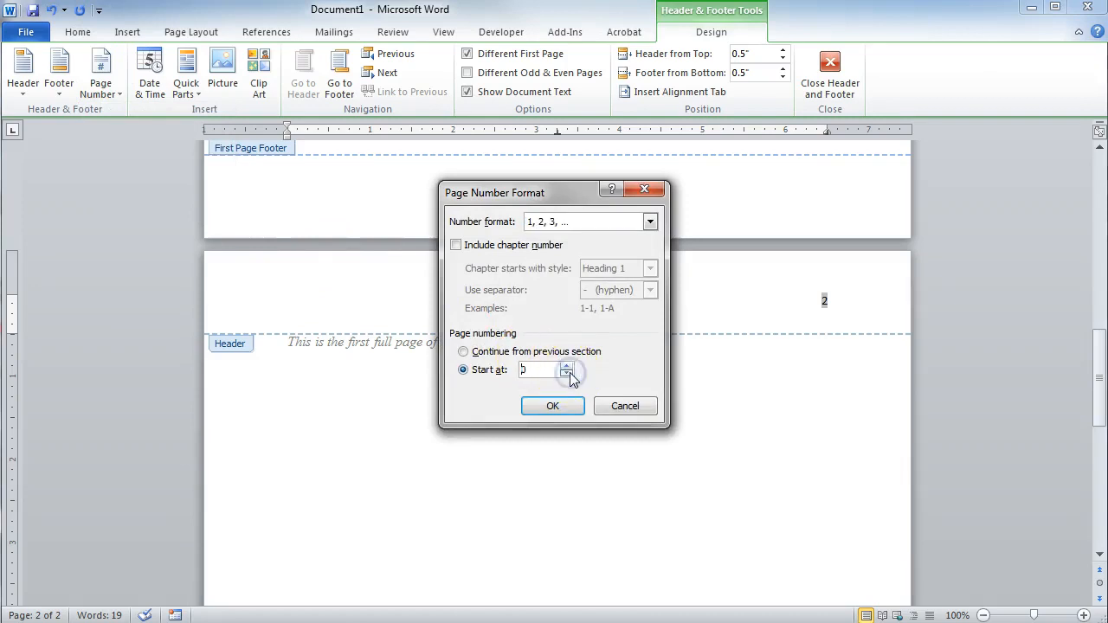
{"action": "left_click", "coordinate": [554, 405]}
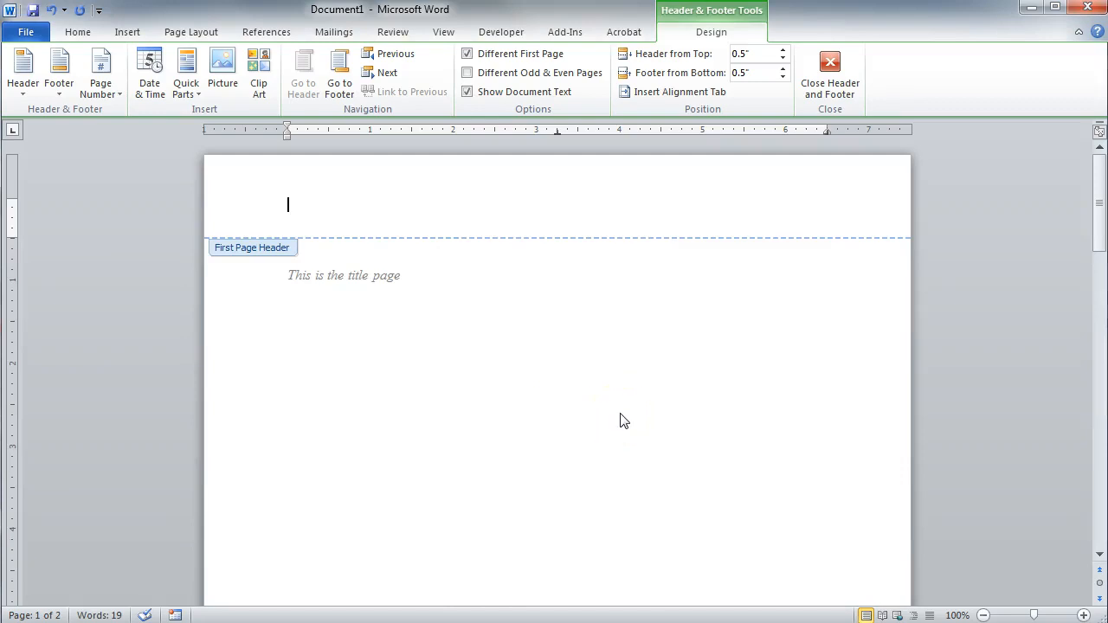
- Format the page number in the header of the first full page as Times New Roman, size 12
{"action": "scroll", "coordinate": [620, 421], "scroll_direction": "down", "scroll_amount": 10}
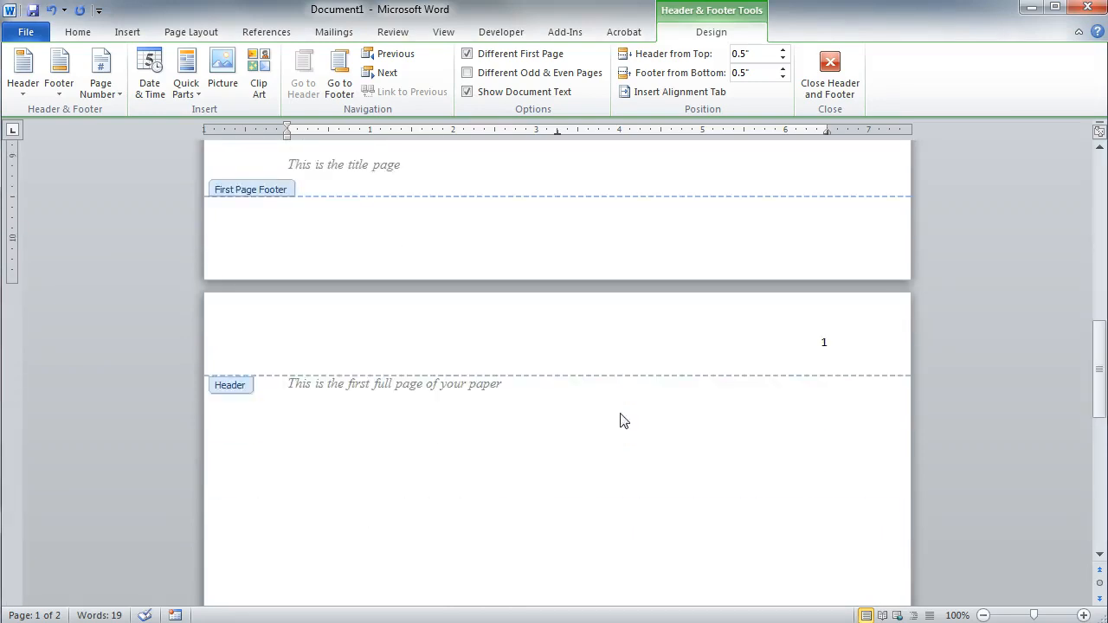
{"action": "double_click", "coordinate": [824, 343]}
{"action": "left_click", "coordinate": [77, 33]}
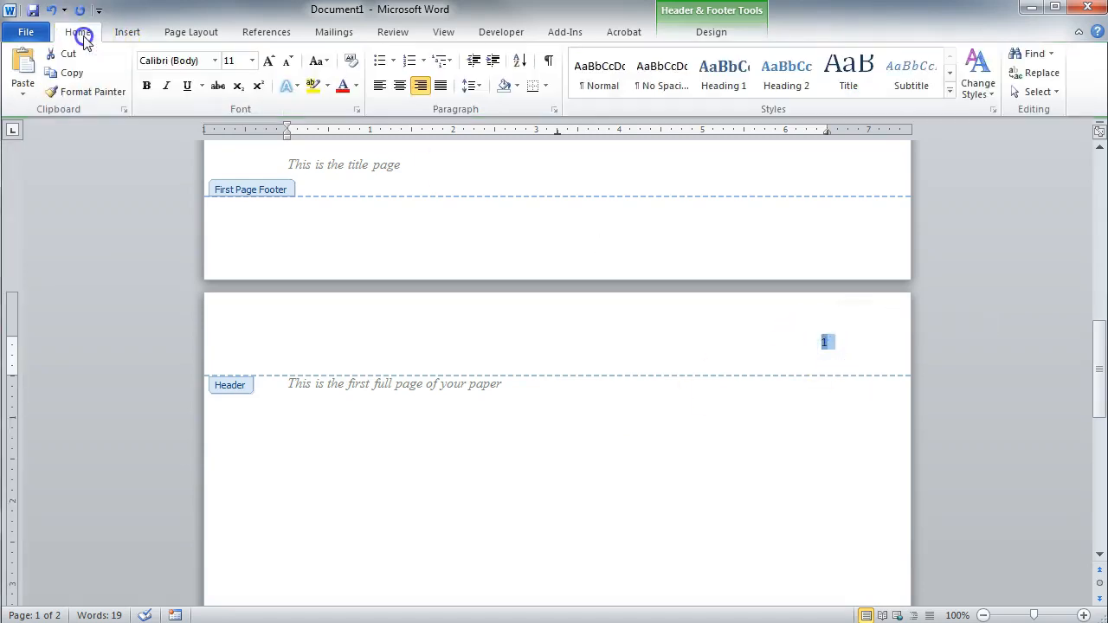
{"action": "left_click", "coordinate": [212, 63]}
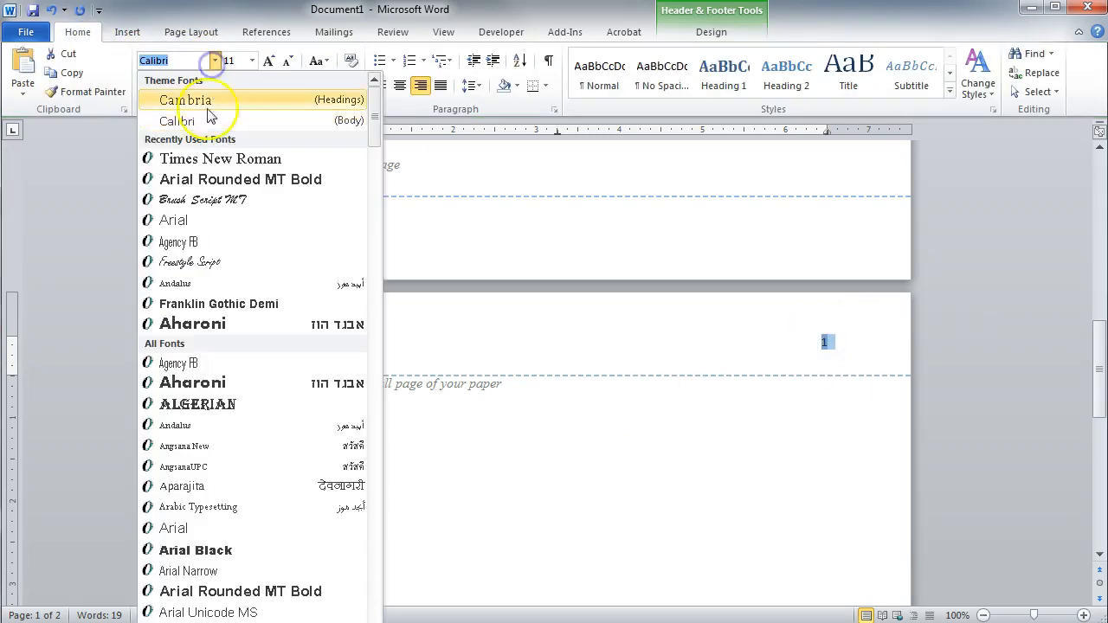
{"action": "left_click", "coordinate": [199, 154]}
{"action": "left_click", "coordinate": [252, 62]}
{"action": "left_click", "coordinate": [232, 139]}
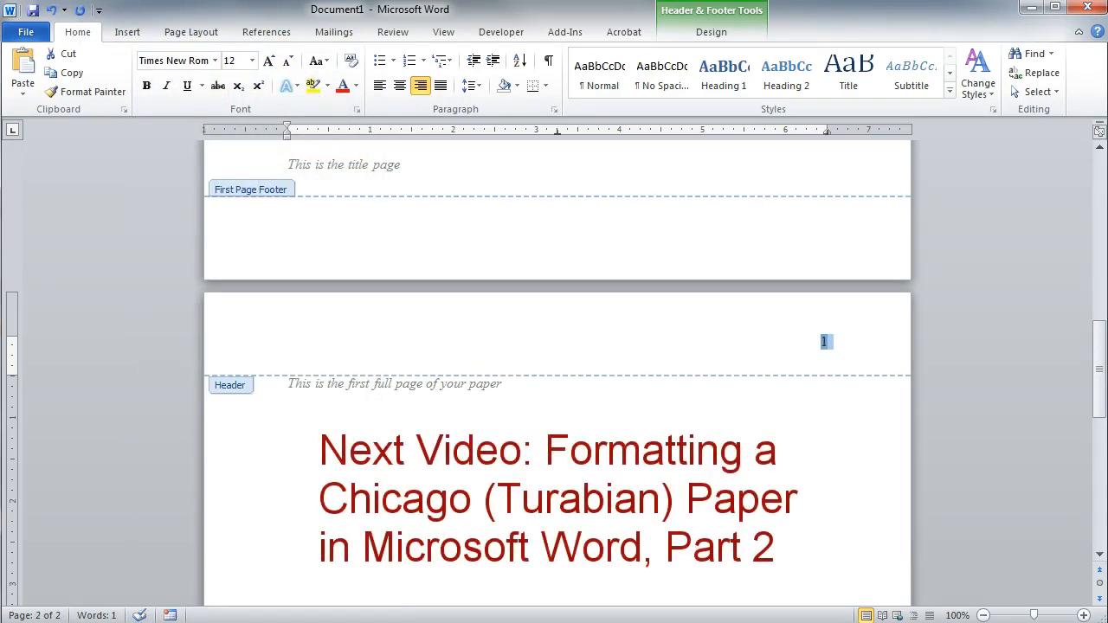